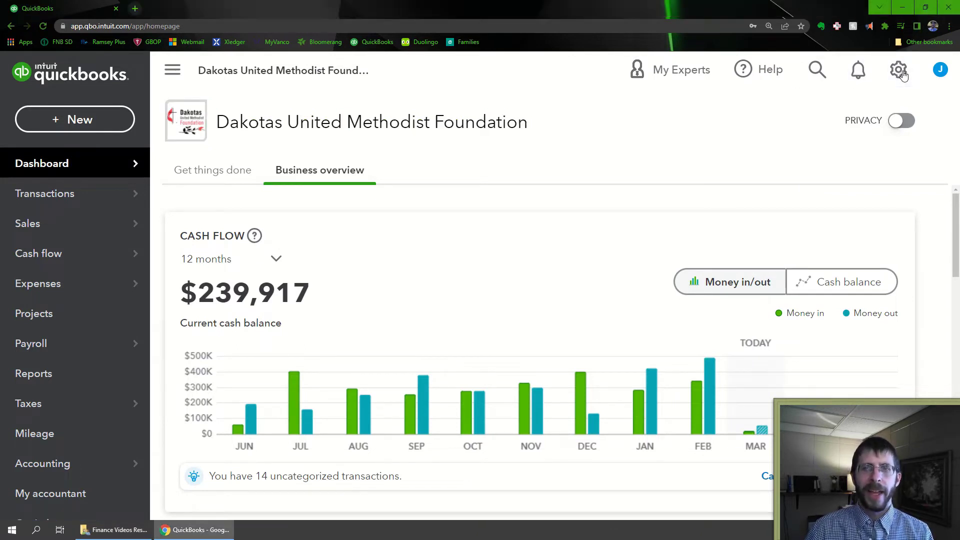
# - Go to the Advanced page of Account and settings
pyautogui.click(899, 71)
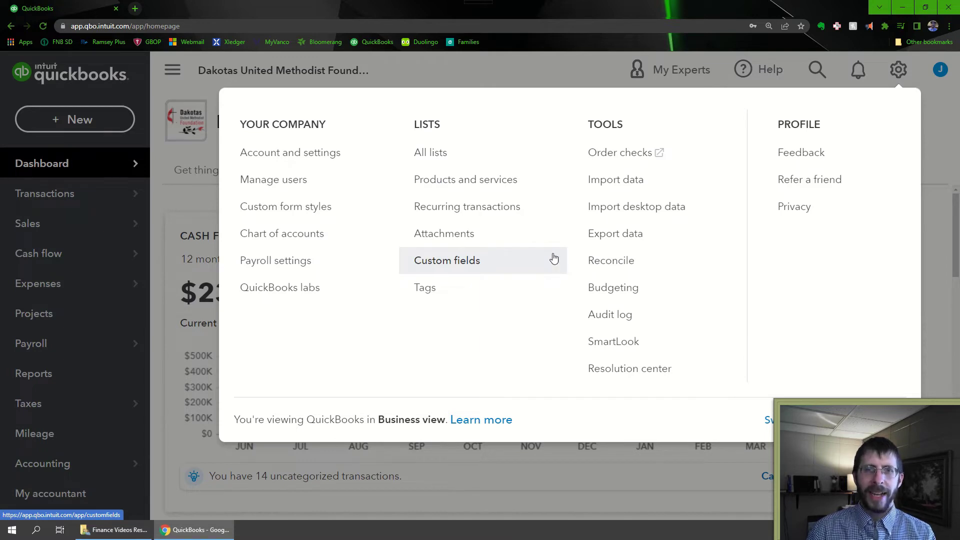
pyautogui.click(294, 159)
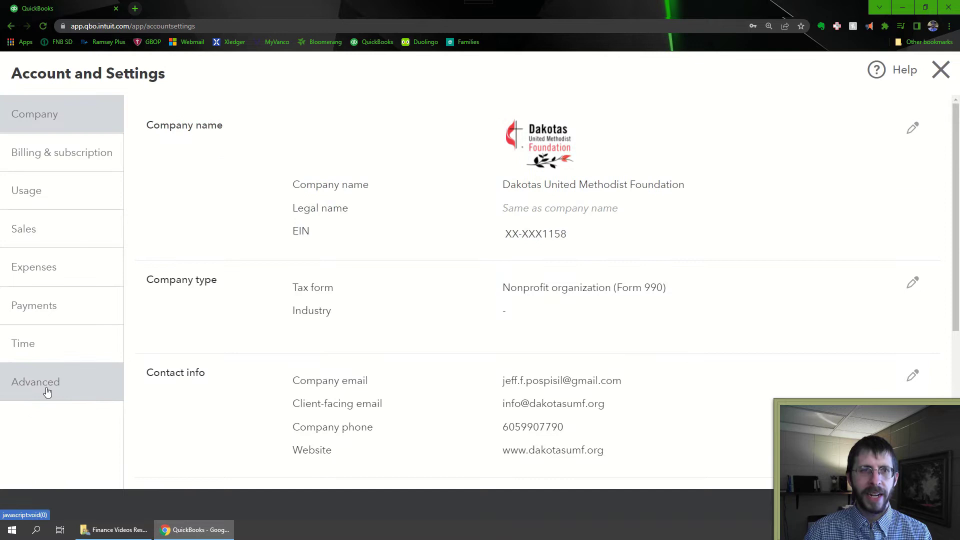
pyautogui.click(45, 390)
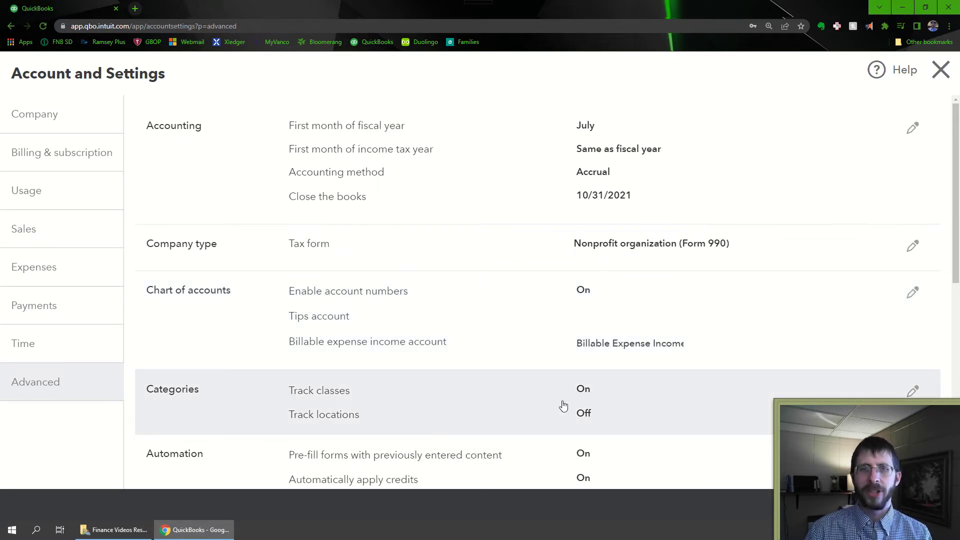
# - In Categories, keep class tracking at one class per transaction row and turn location tracking off
pyautogui.click(913, 391)
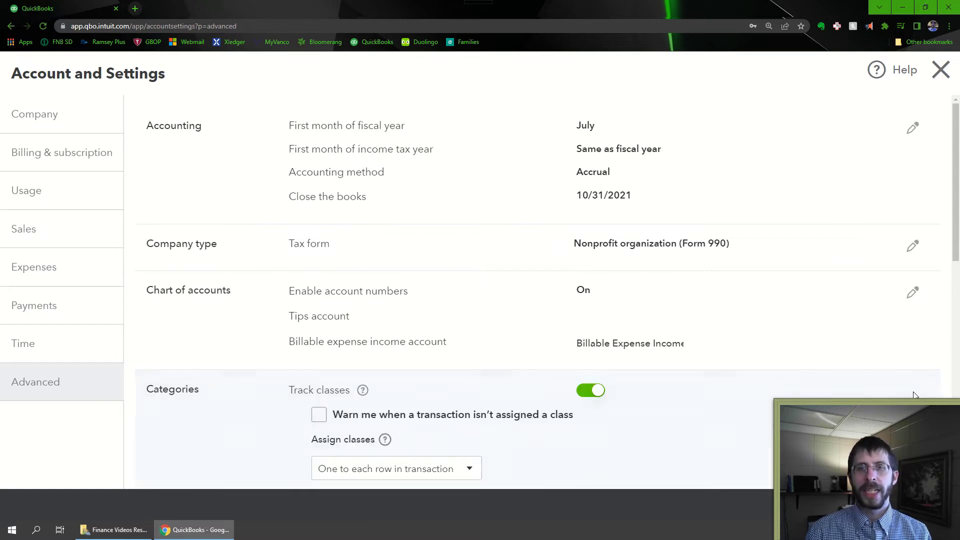
pyautogui.scroll(-3, 587, 388)
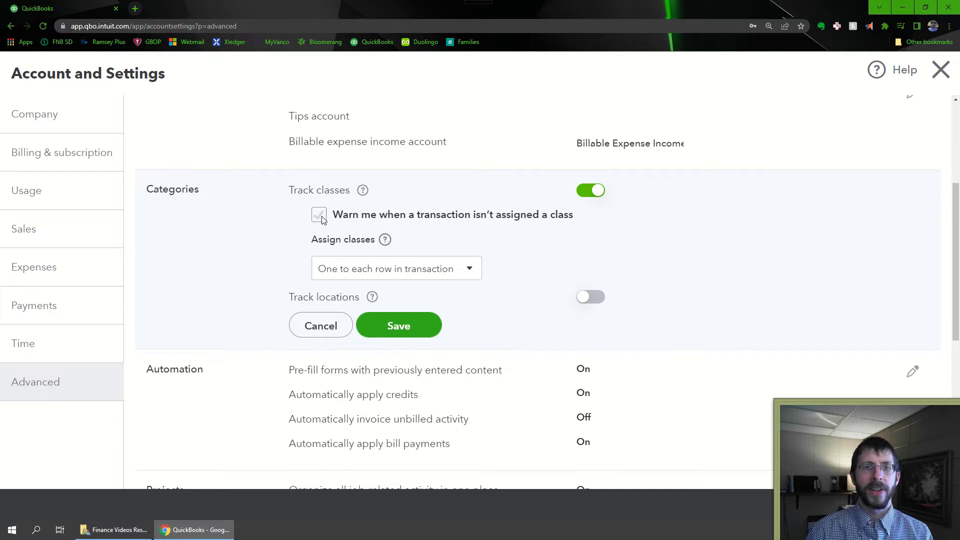
pyautogui.click(469, 271)
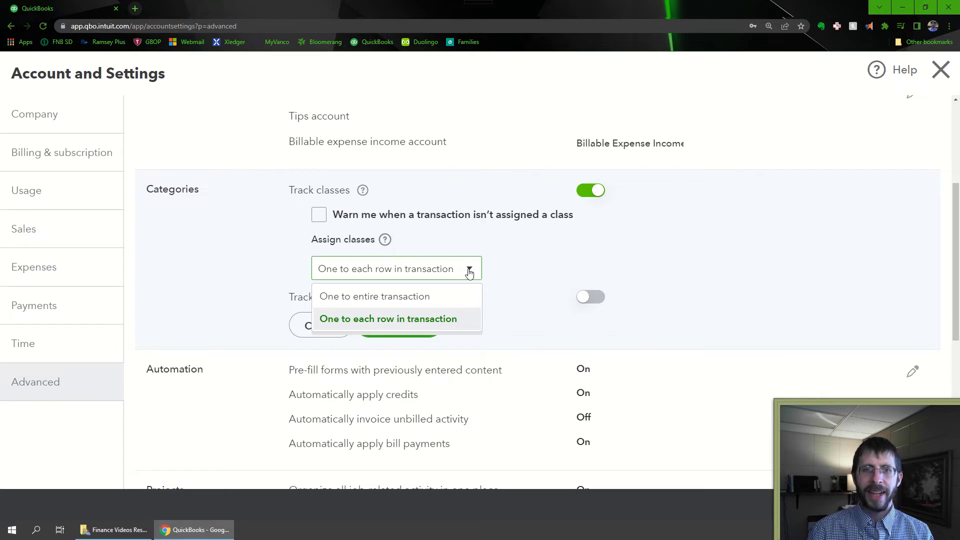
pyautogui.click(469, 271)
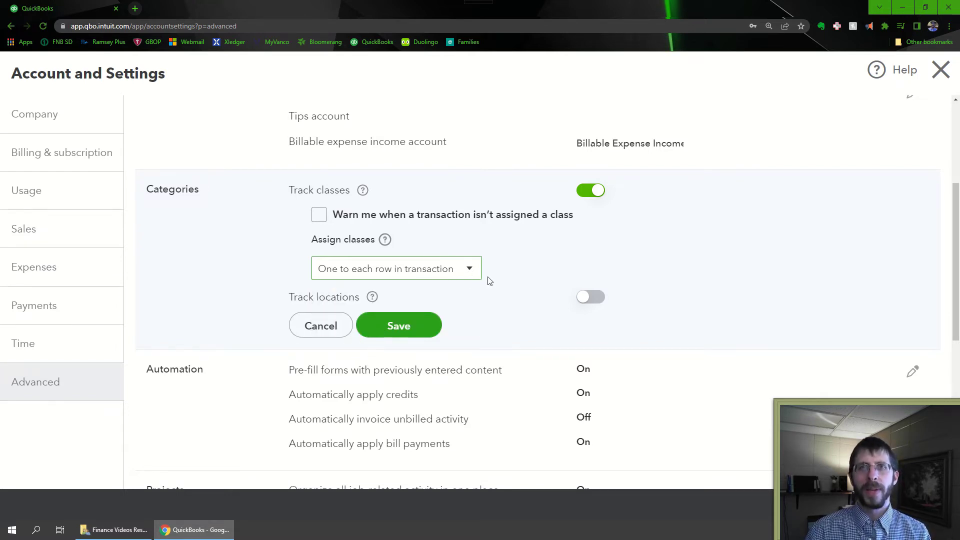
pyautogui.click(584, 297)
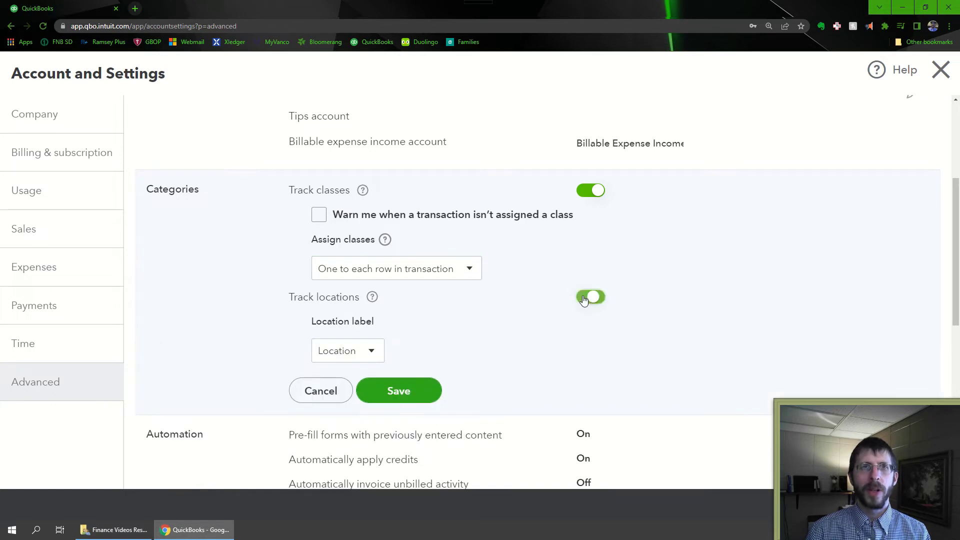
pyautogui.click(339, 353)
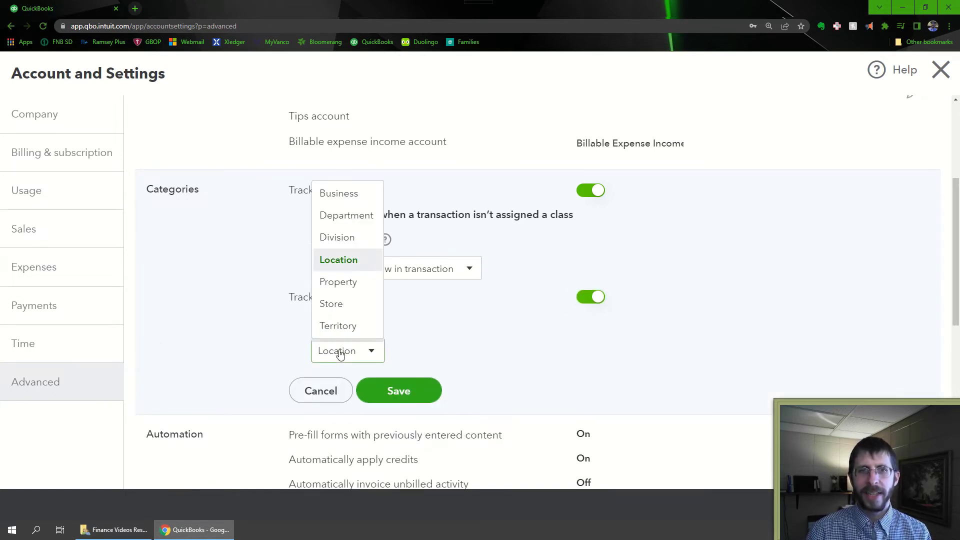
pyautogui.click(340, 354)
pyautogui.click(585, 298)
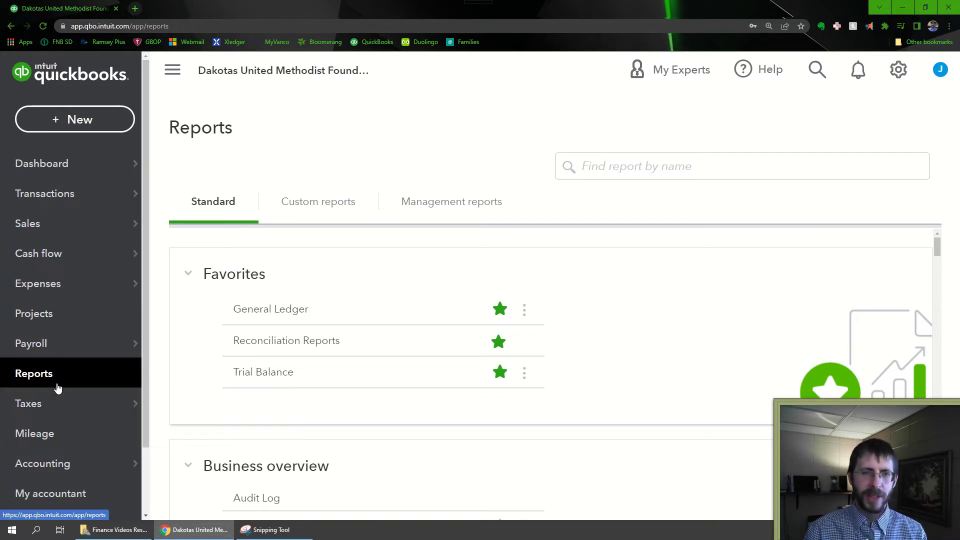
# - Open the Profit and Loss by Class report from the Reports list
pyautogui.scroll(-1, 238, 245)
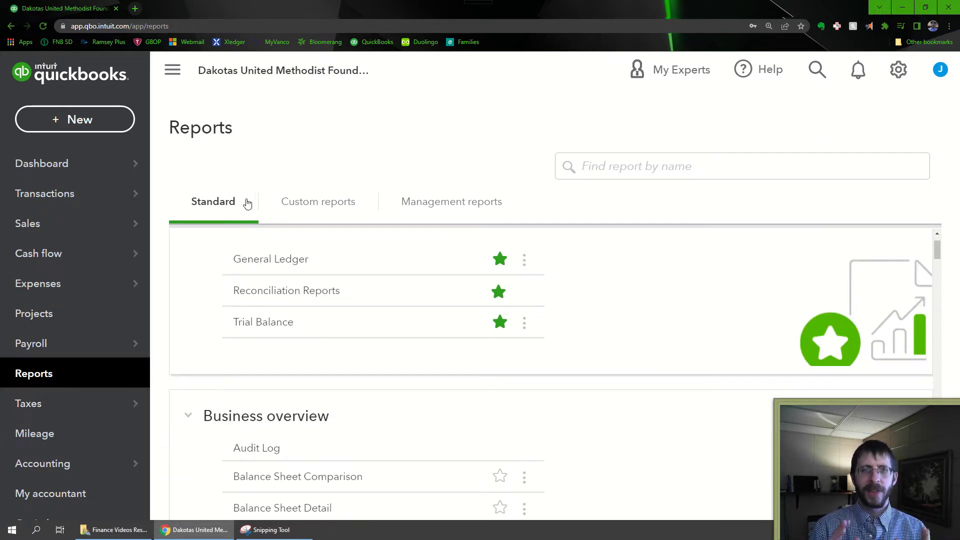
pyautogui.scroll(-3, 344, 406)
pyautogui.scroll(-4, 374, 382)
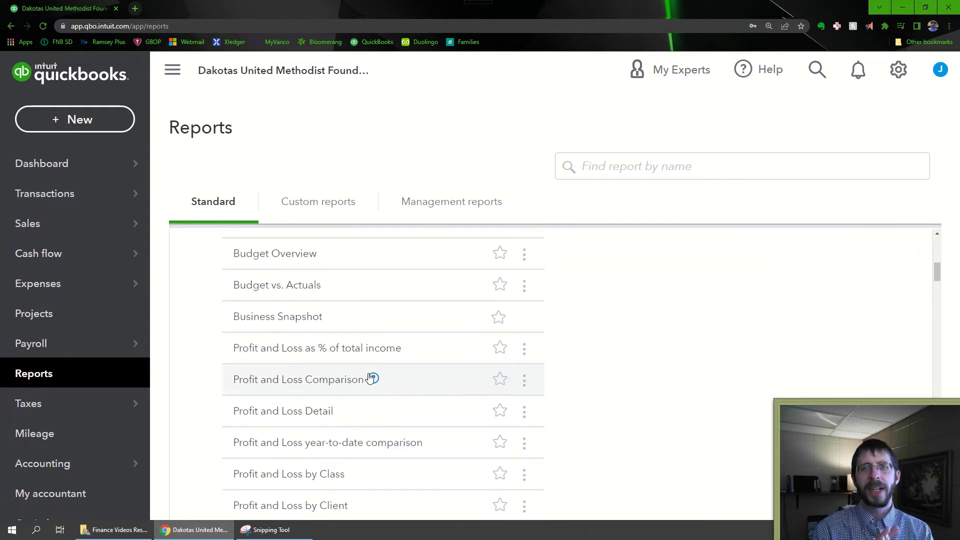
pyautogui.scroll(-2, 366, 365)
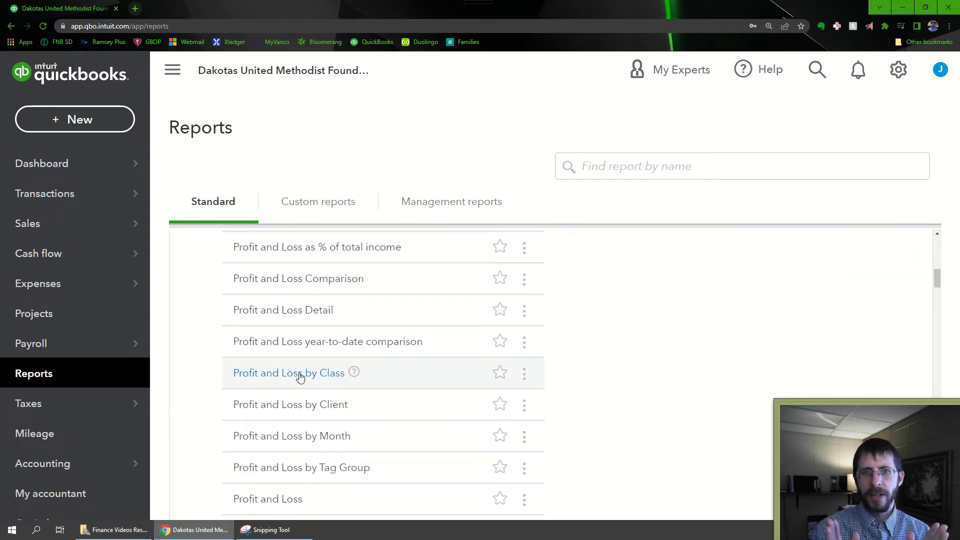
pyautogui.click(523, 376)
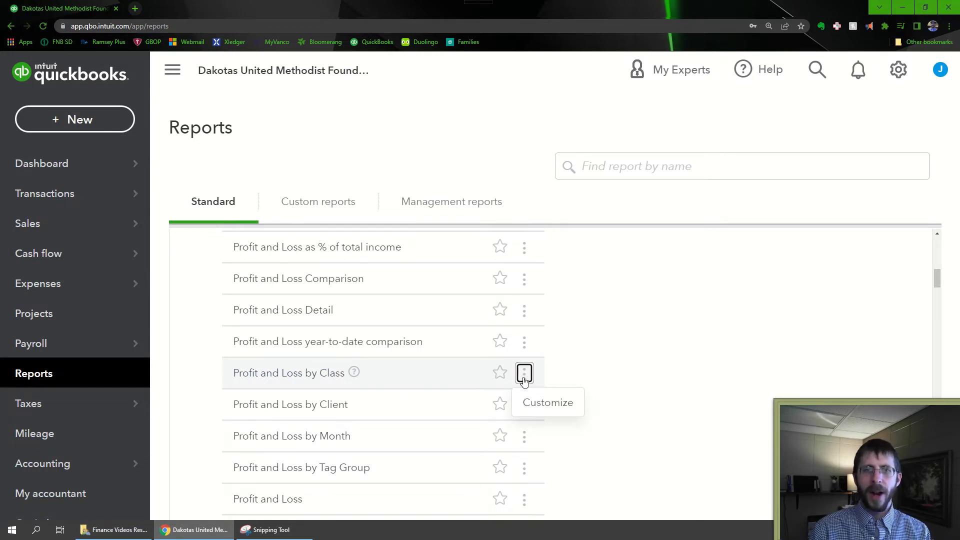
pyautogui.click(296, 375)
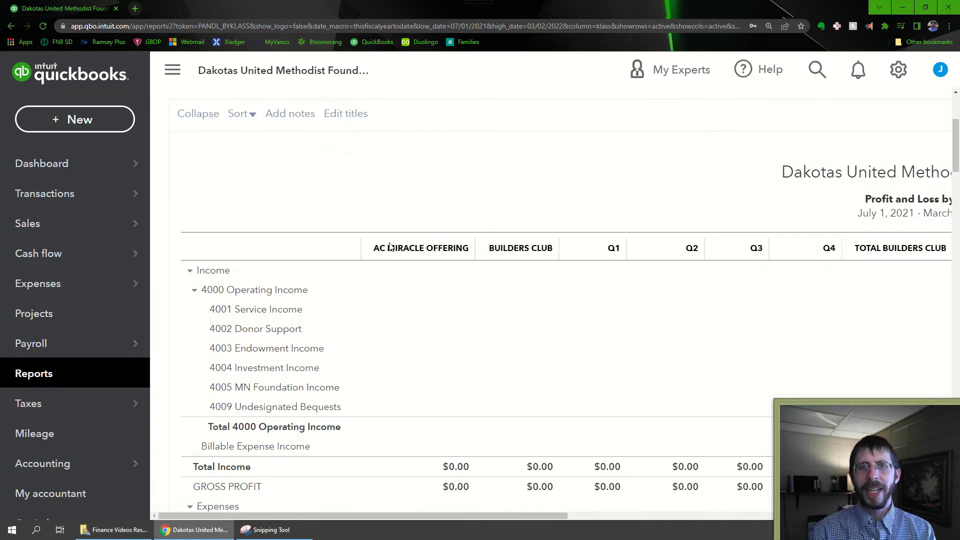
# - Set the report period to Last Calendar Year (01/01/2021–12/31/2021) and rerun the report
pyautogui.scroll(4, 409, 243)
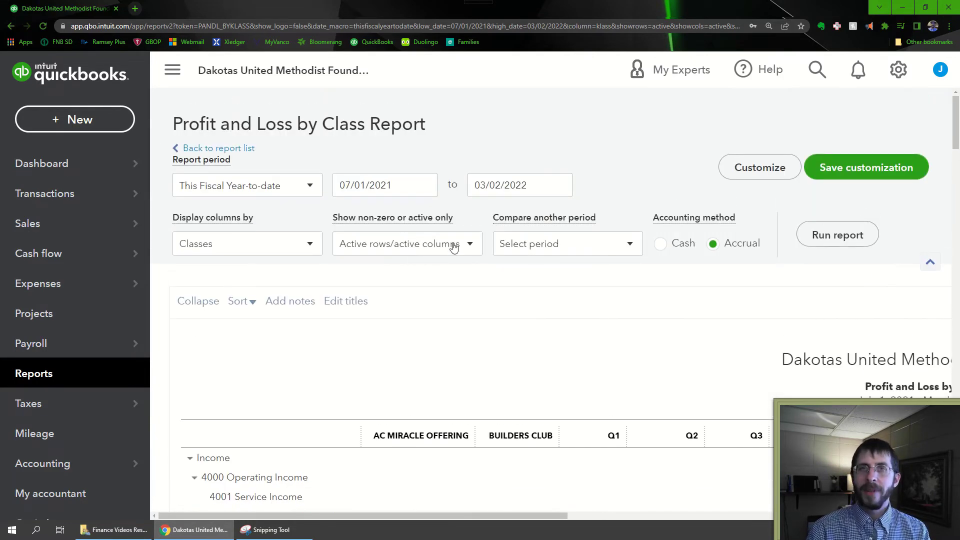
pyautogui.scroll(-1, 550, 358)
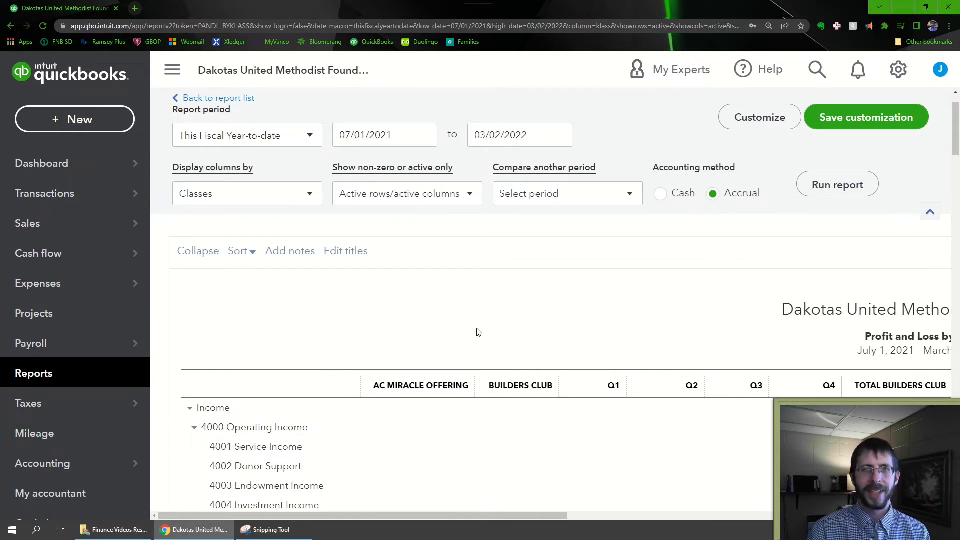
pyautogui.scroll(1, 456, 322)
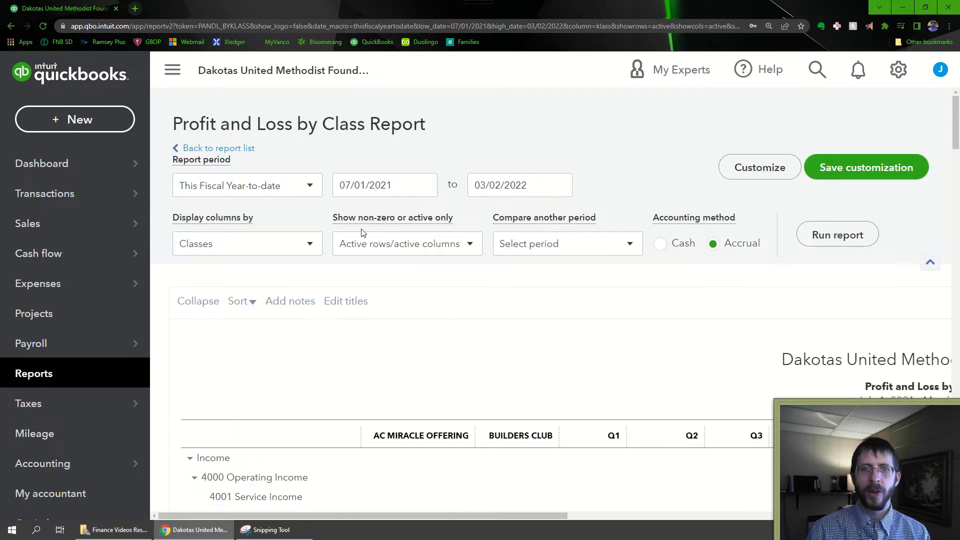
pyautogui.click(310, 190)
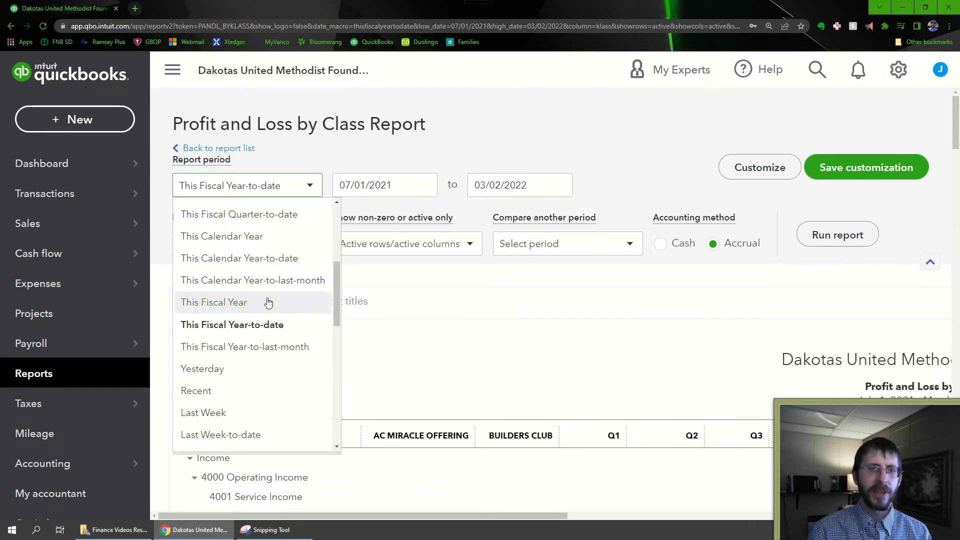
pyautogui.scroll(-5, 265, 303)
pyautogui.scroll(-1, 261, 306)
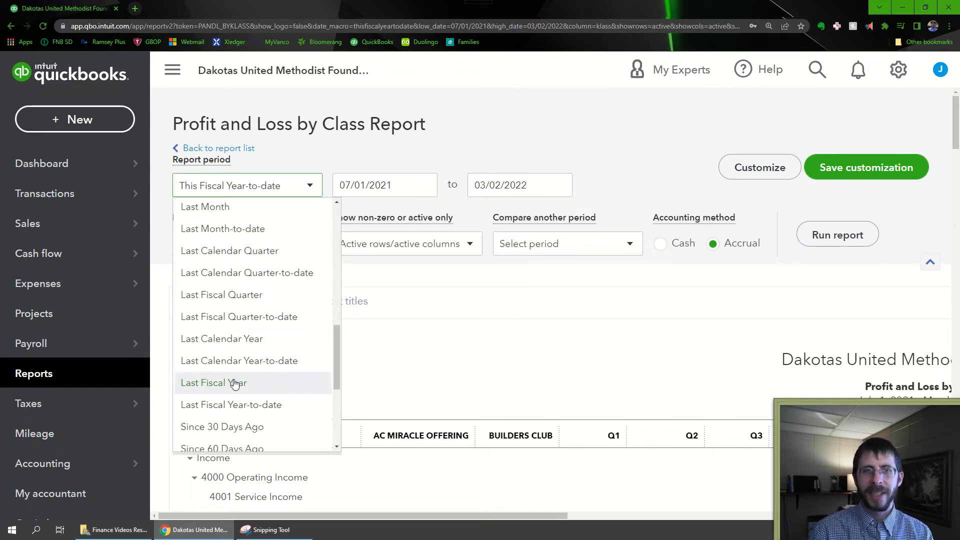
pyautogui.click(227, 339)
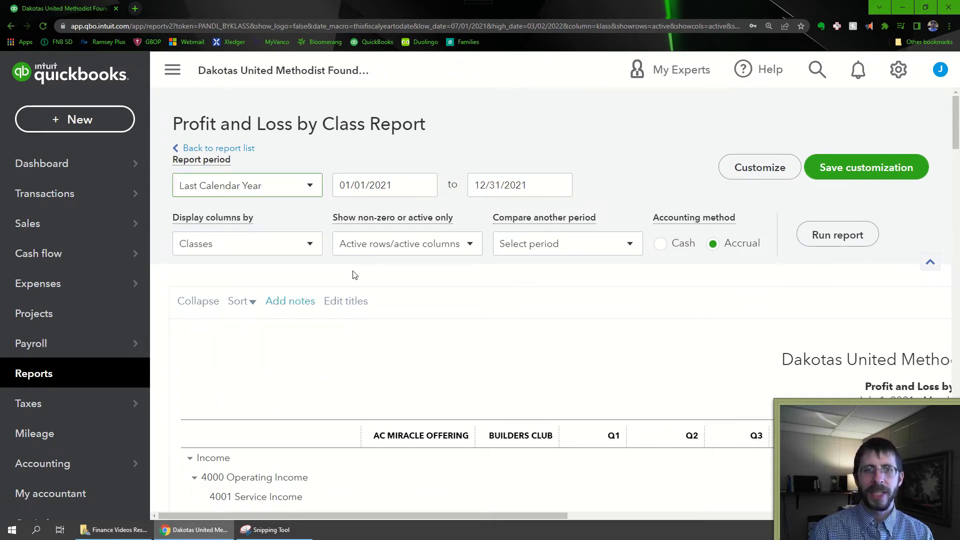
pyautogui.click(812, 234)
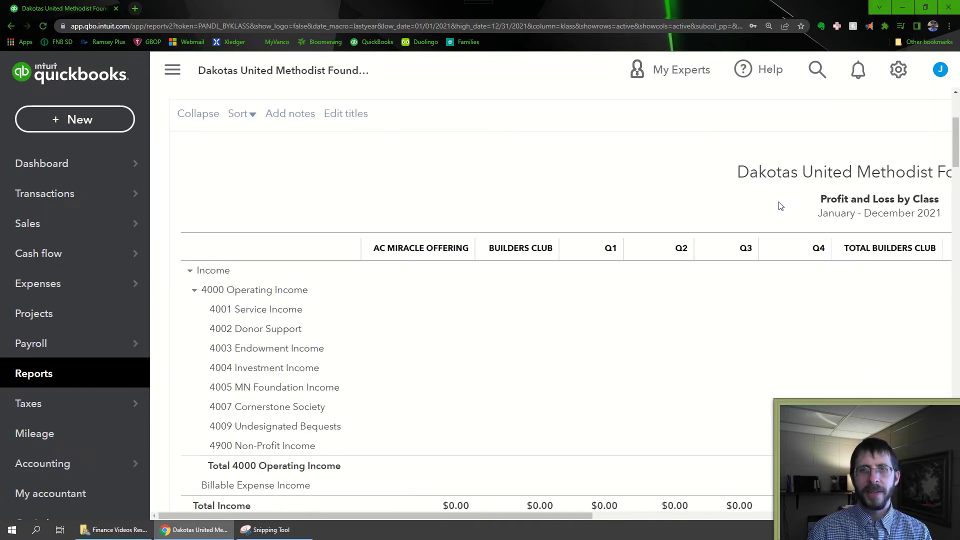
# - Open report customization and keep the columns grouped by class
pyautogui.scroll(3, 810, 245)
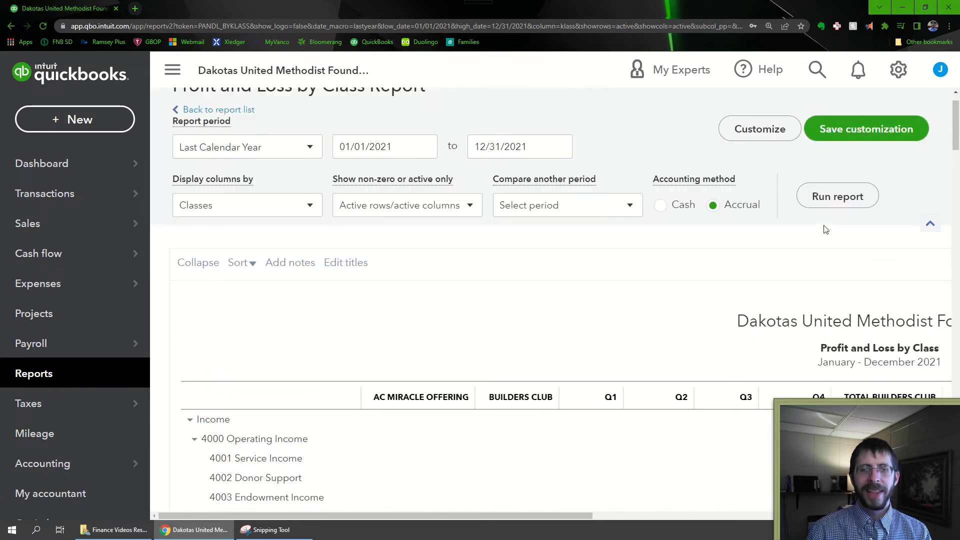
pyautogui.click(760, 131)
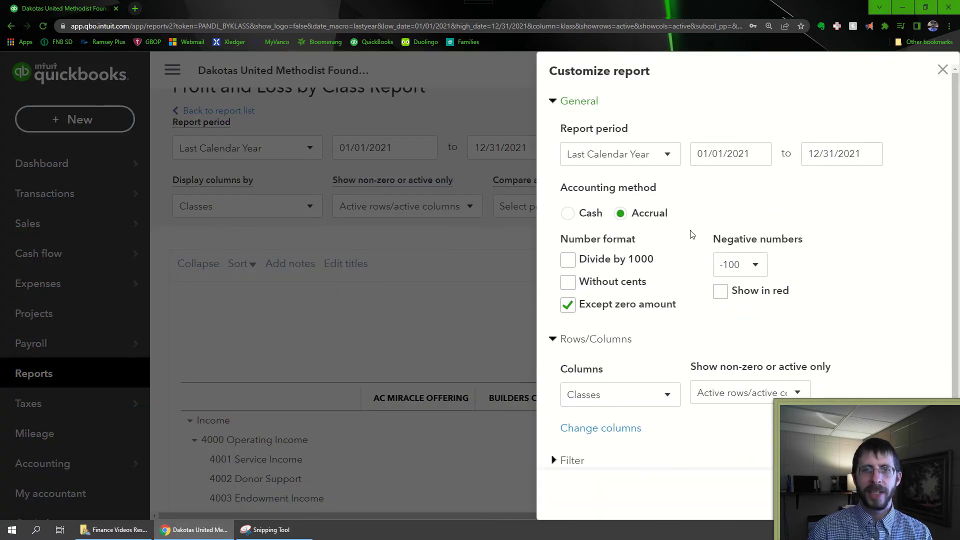
pyautogui.scroll(-1, 672, 291)
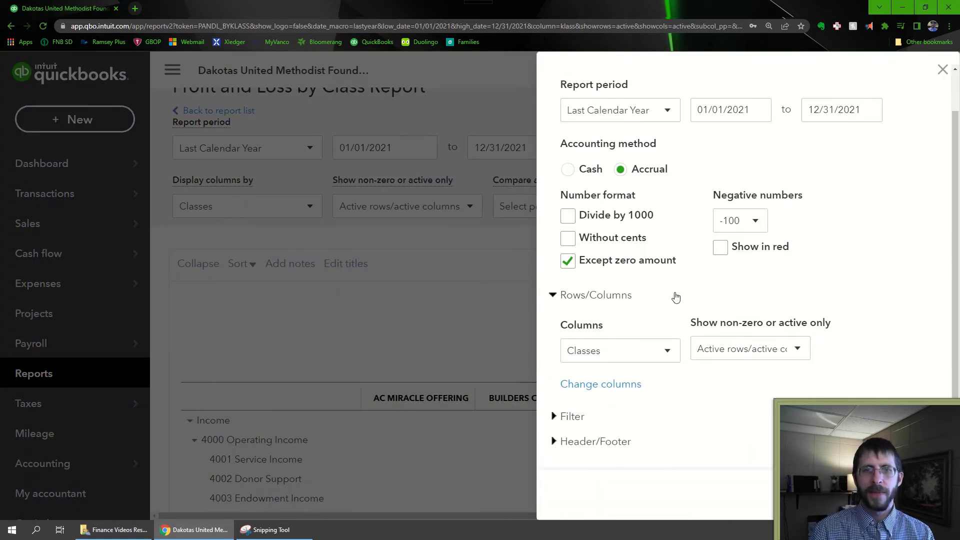
pyautogui.click(667, 351)
pyautogui.click(668, 352)
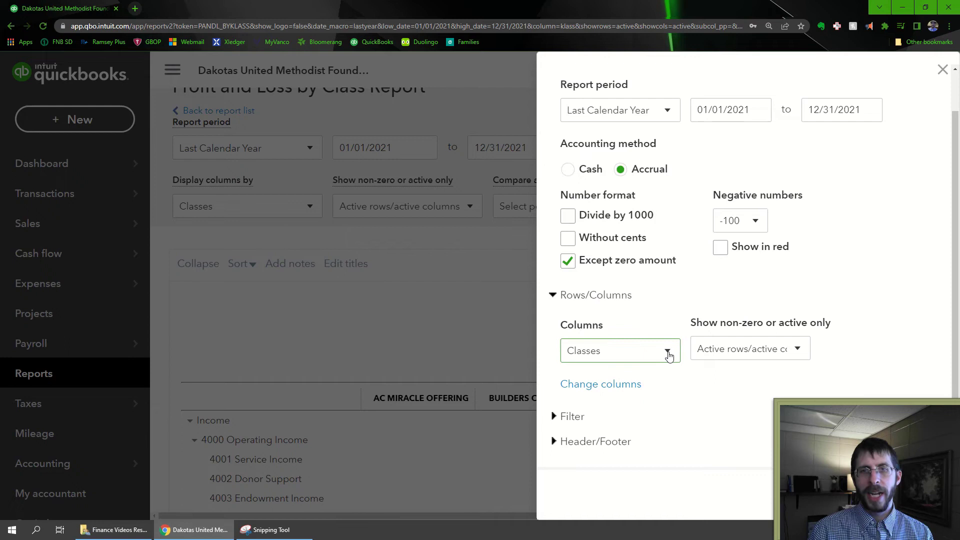
pyautogui.click(668, 352)
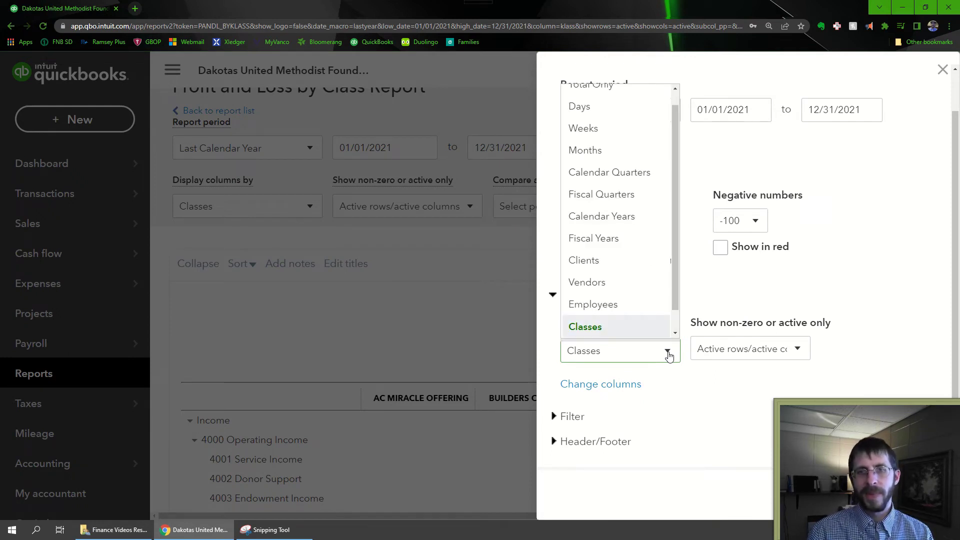
pyautogui.click(838, 321)
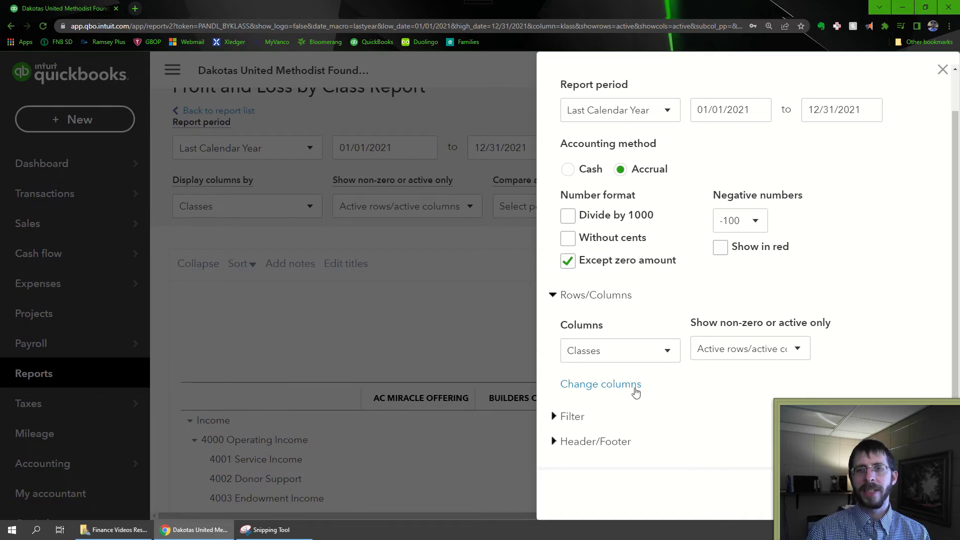
# - Filter by class to Builders Club and its Q1–Q4 subclasses, then rerun the report
pyautogui.click(553, 418)
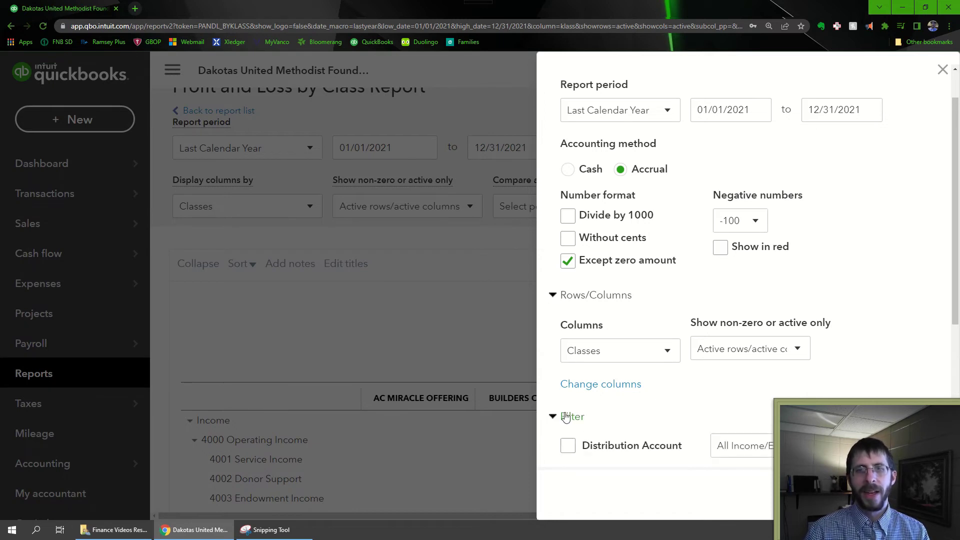
pyautogui.scroll(-4, 653, 398)
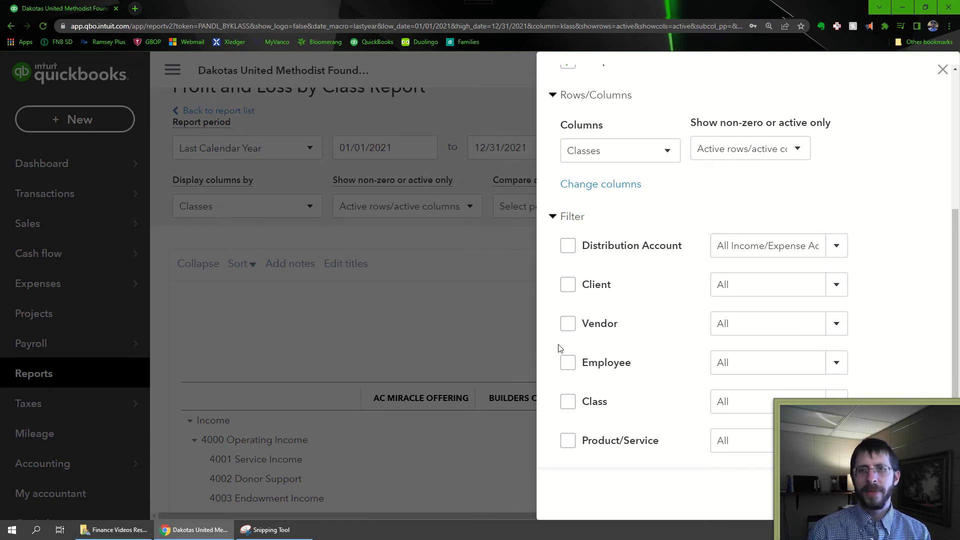
pyautogui.click(570, 401)
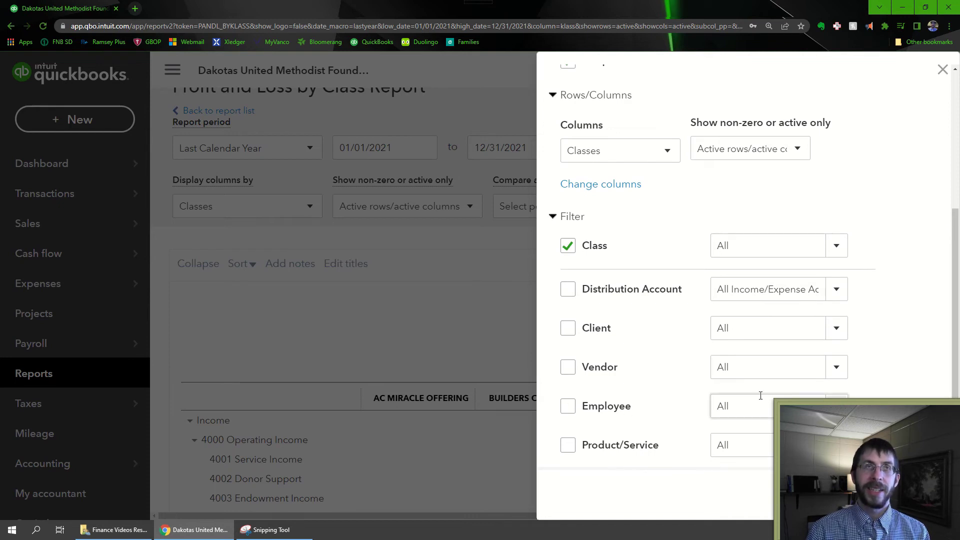
pyautogui.click(834, 246)
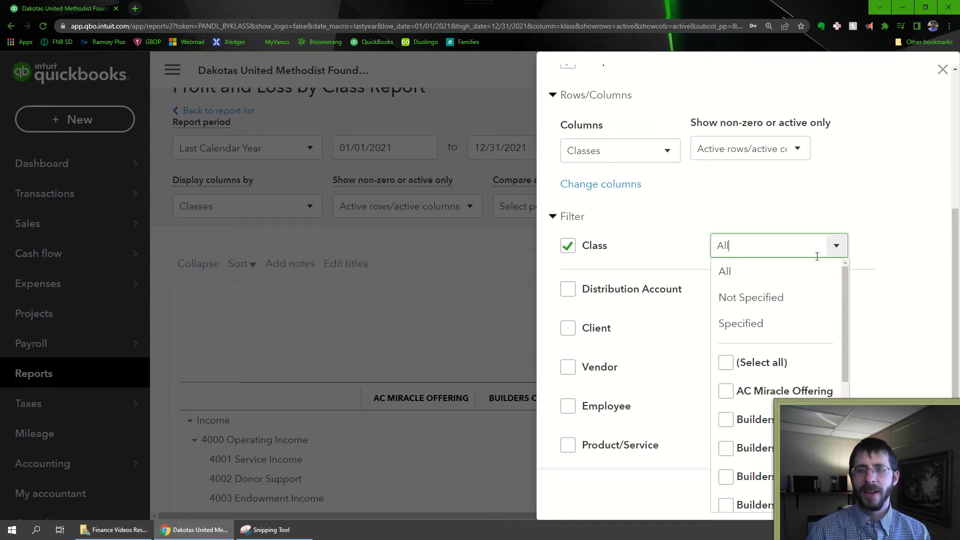
pyautogui.scroll(-3, 736, 336)
pyautogui.click(725, 321)
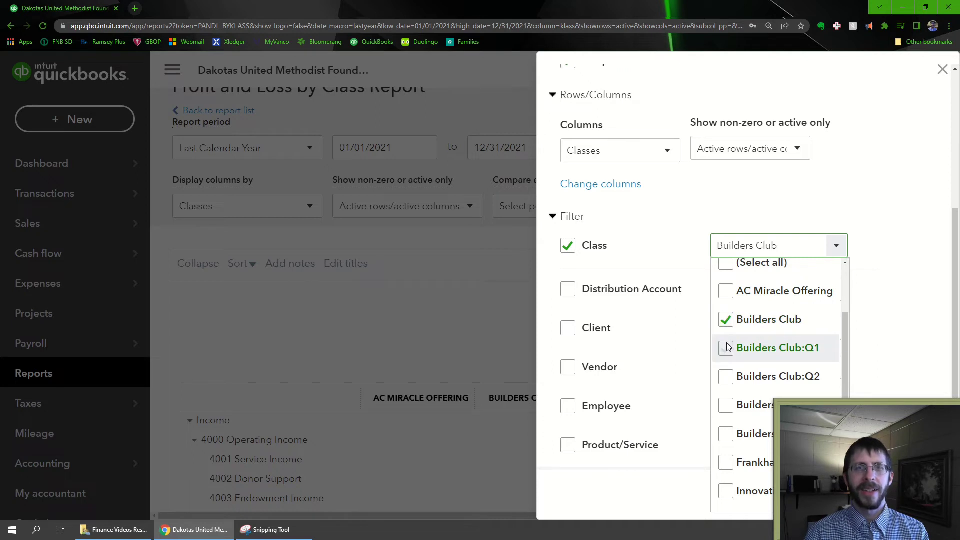
pyautogui.click(725, 349)
pyautogui.click(733, 376)
pyautogui.click(733, 406)
pyautogui.click(733, 433)
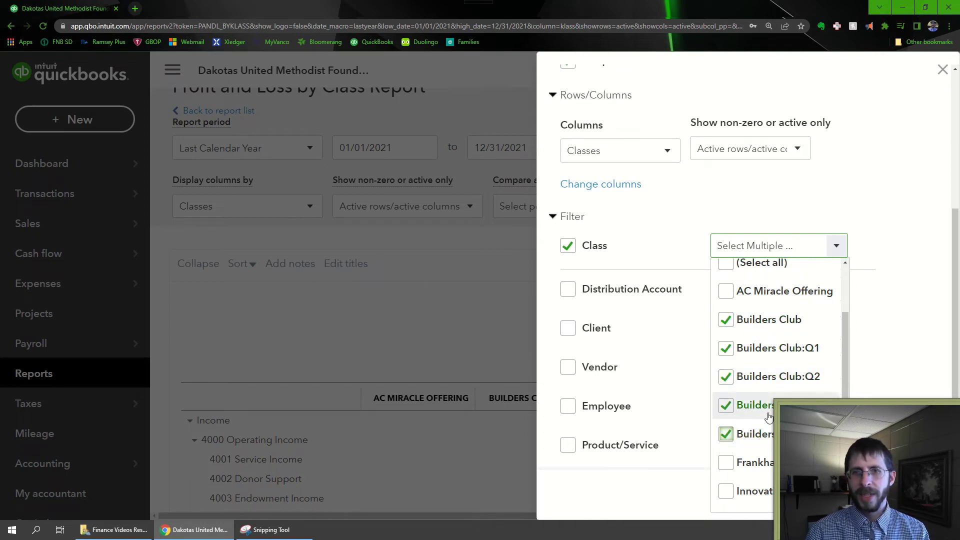
pyautogui.click(889, 357)
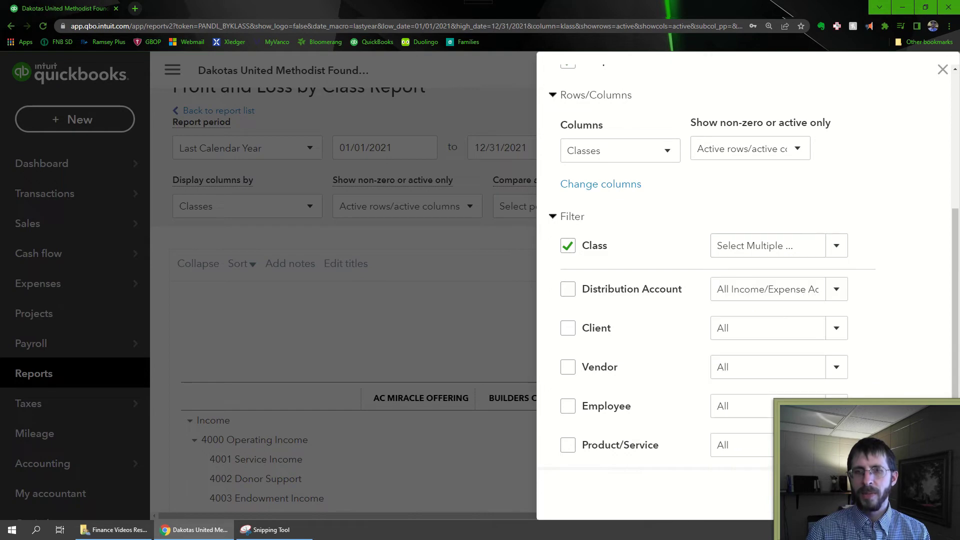
pyautogui.click(911, 501)
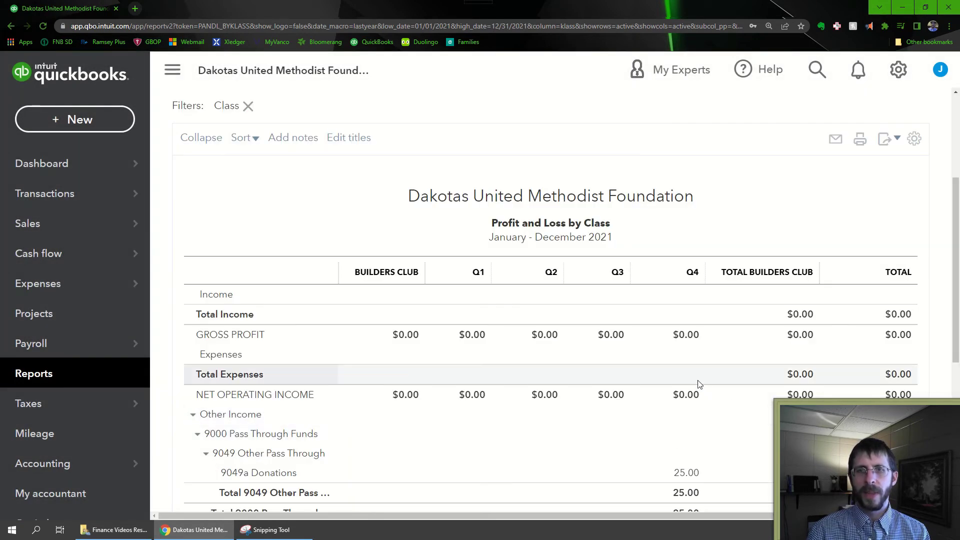
pyautogui.scroll(-6, 637, 358)
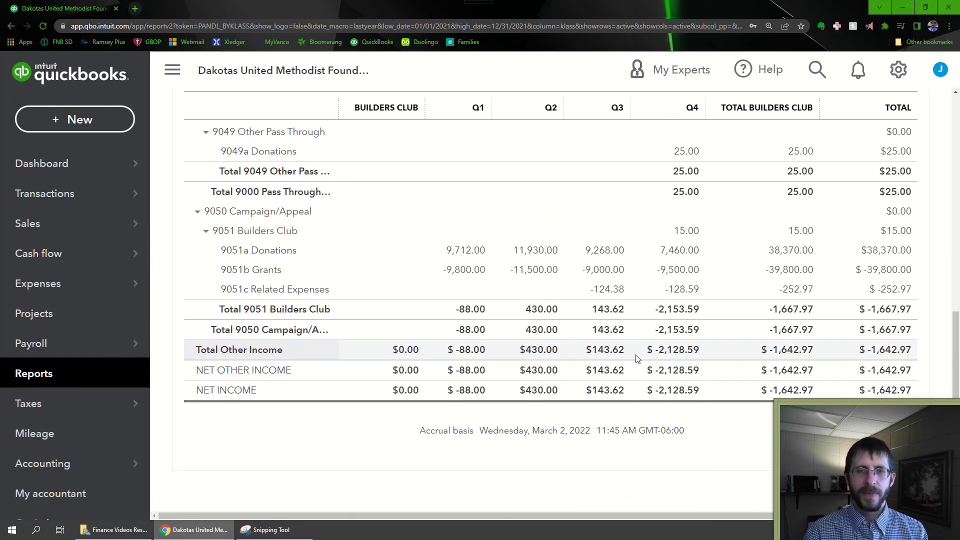
pyautogui.scroll(2, 637, 358)
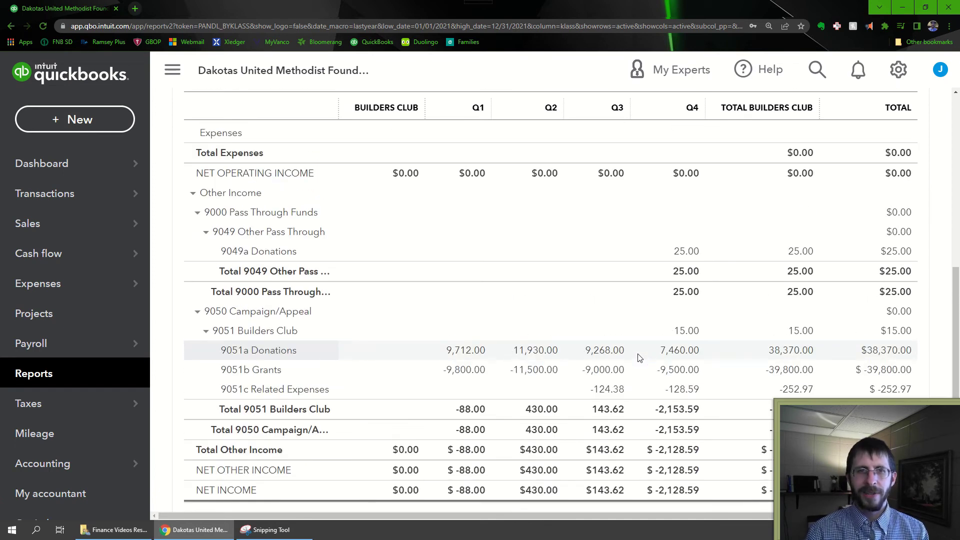